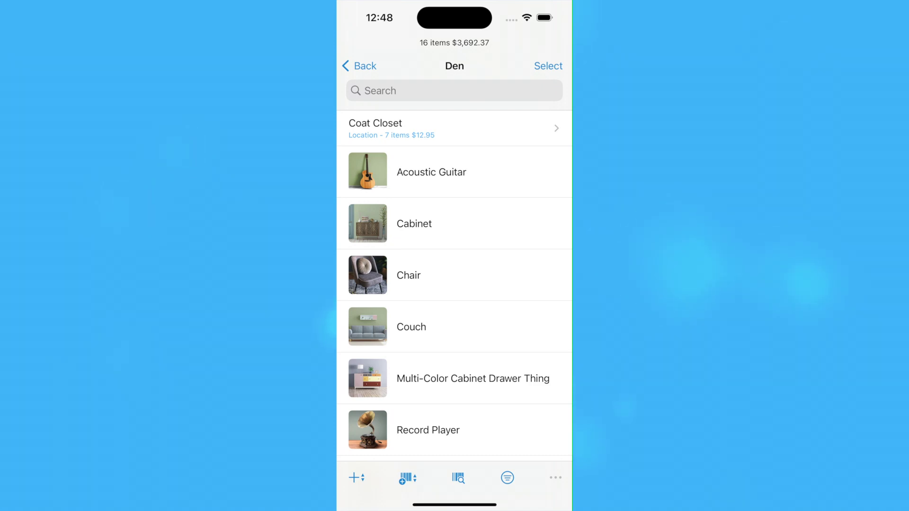
# Bring up the item options for the Multi-Color Cabinet Drawer Thing in the Den
pyautogui.click(455, 379)
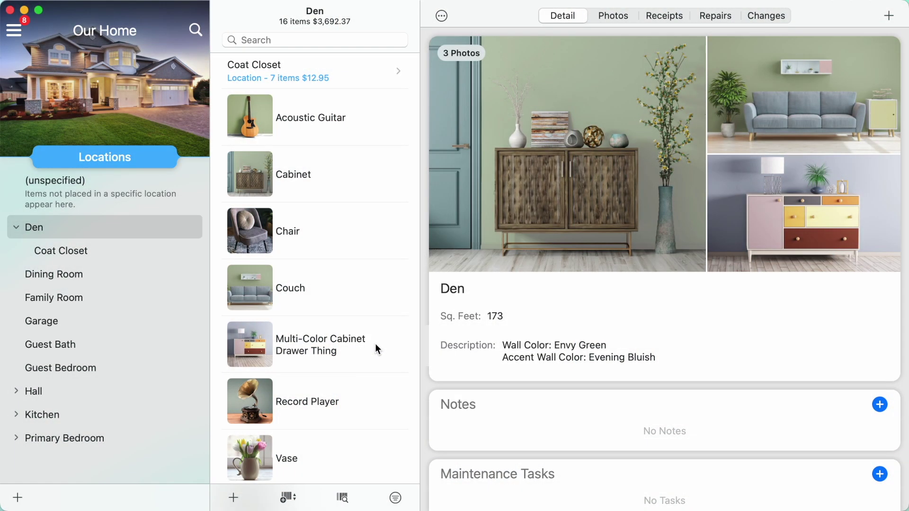
# Mark the Multi-Color Cabinet Drawer Thing as 'Can Contain Other Items' from its context menu
pyautogui.rightClick(375, 343)
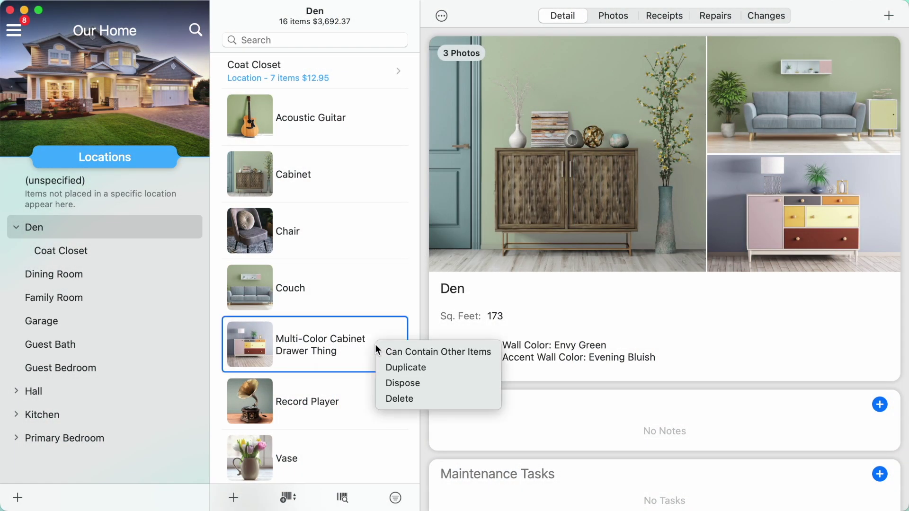
pyautogui.click(378, 347)
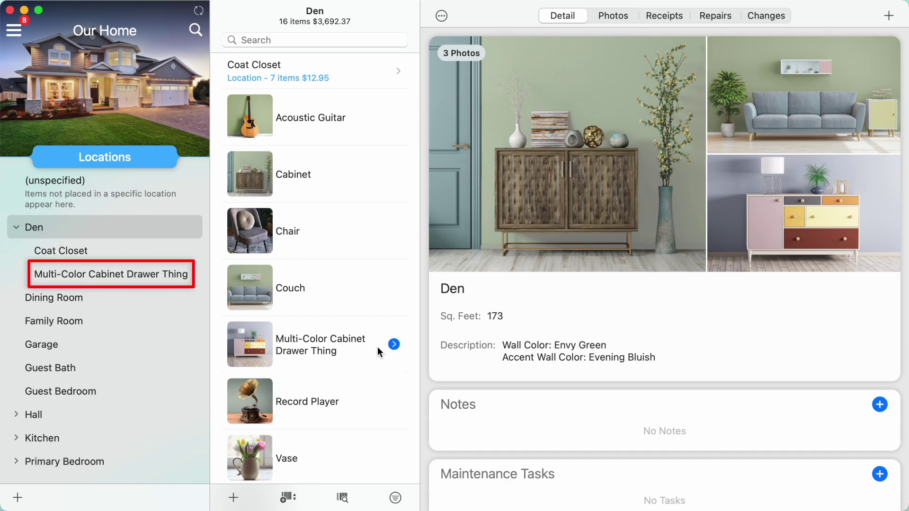
# Add a 'Sewing Kit' item with its photo inside the cabinet drawer location
pyautogui.click(153, 274)
pyautogui.click(235, 500)
pyautogui.write('Sewing Kit')
pyautogui.moveTo(645, 53); pyautogui.dragTo(535, 92)
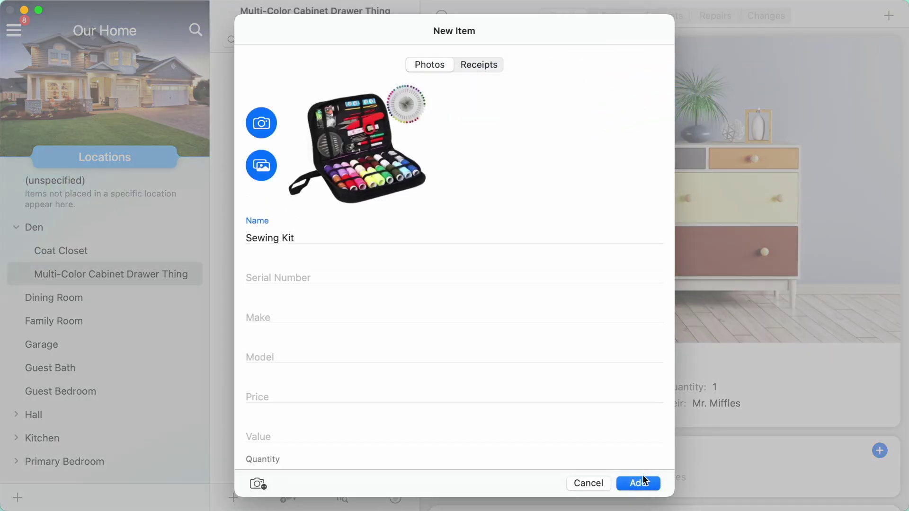
pyautogui.click(641, 477)
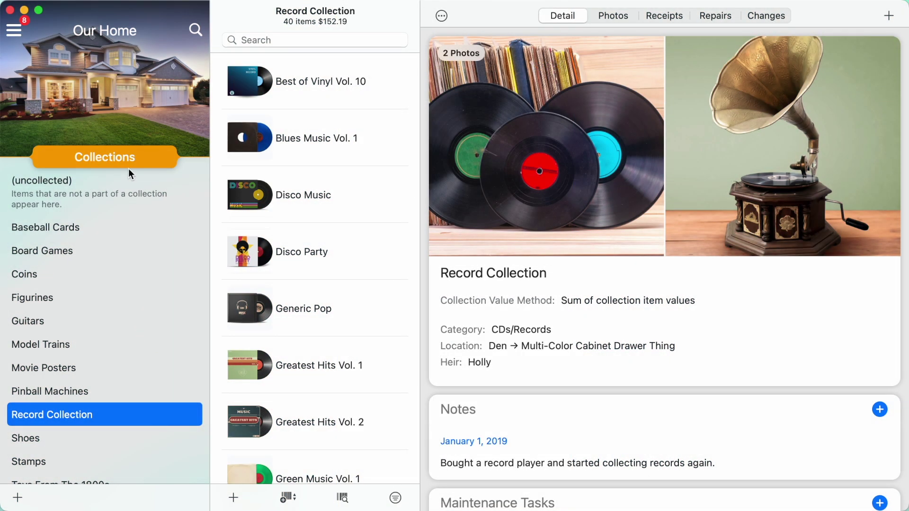
# Browse Locations to Den and view the cabinet drawer's contents, Sewing Kit and Record Collection
pyautogui.click(131, 162)
pyautogui.click(124, 233)
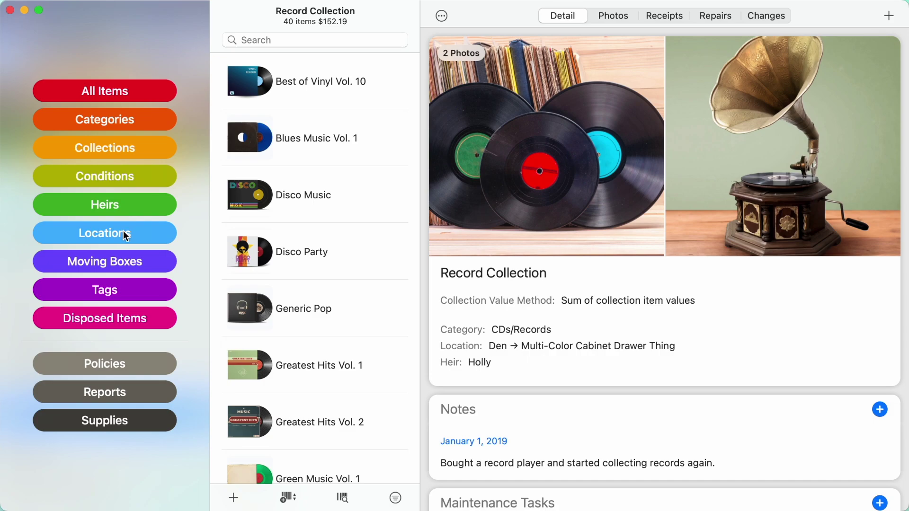
pyautogui.click(123, 231)
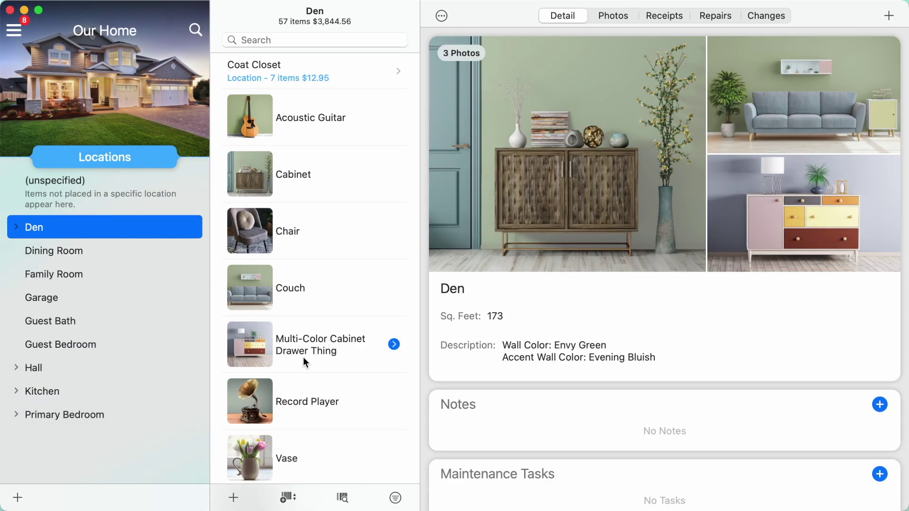
pyautogui.click(303, 357)
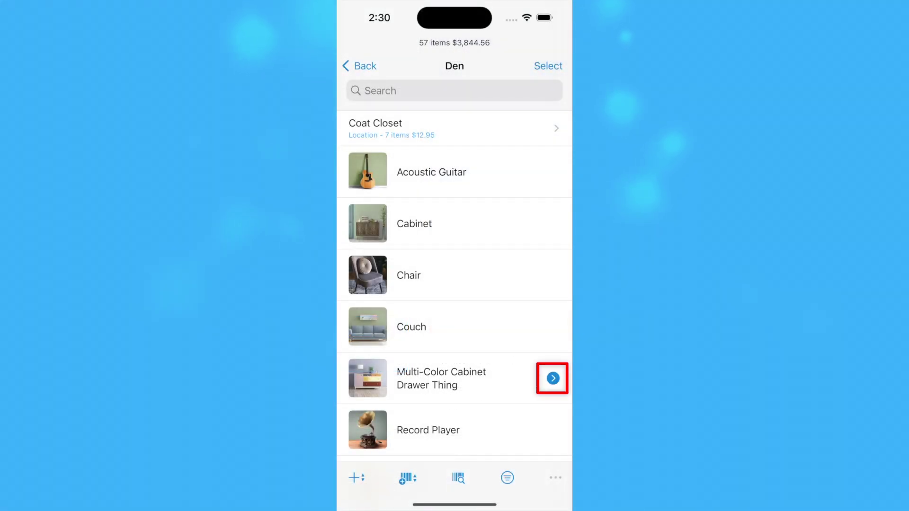
pyautogui.click(552, 377)
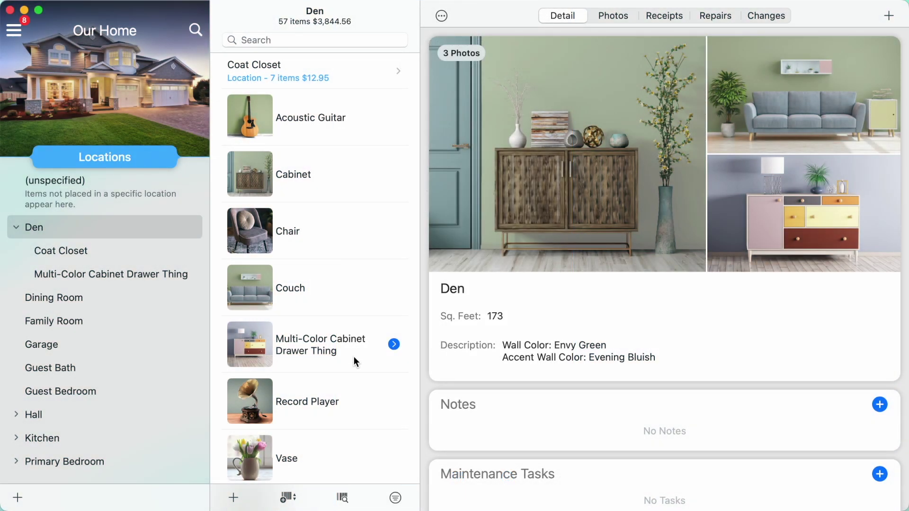
# Uncheck 'Can Contain Other Items' for the cabinet drawer and confirm with Ok
pyautogui.rightClick(353, 356)
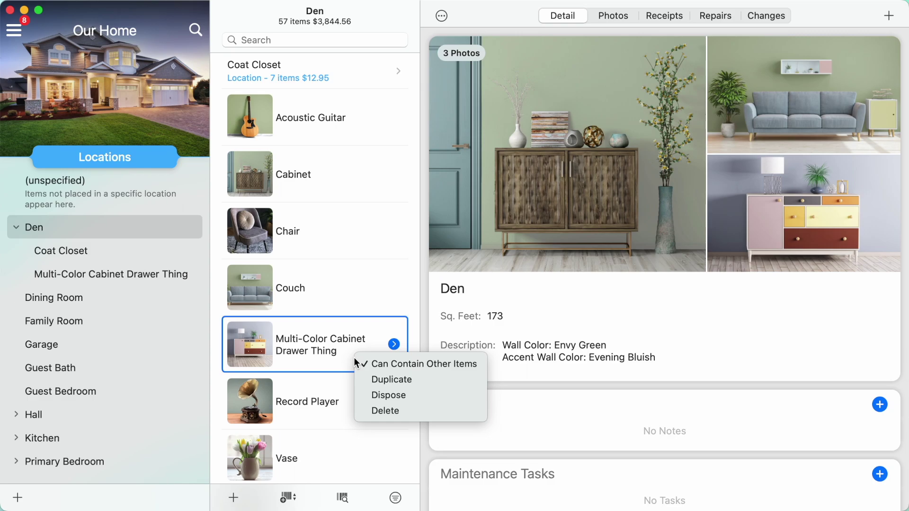
pyautogui.click(357, 363)
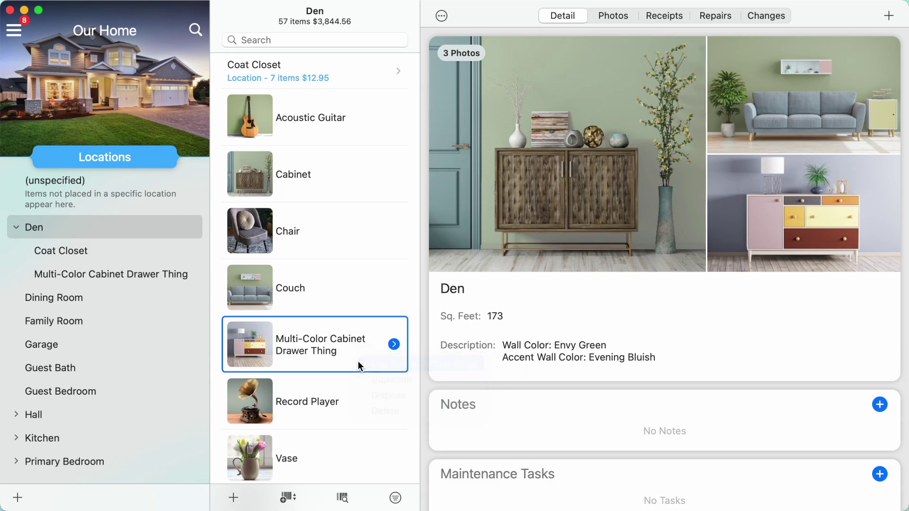
pyautogui.click(495, 327)
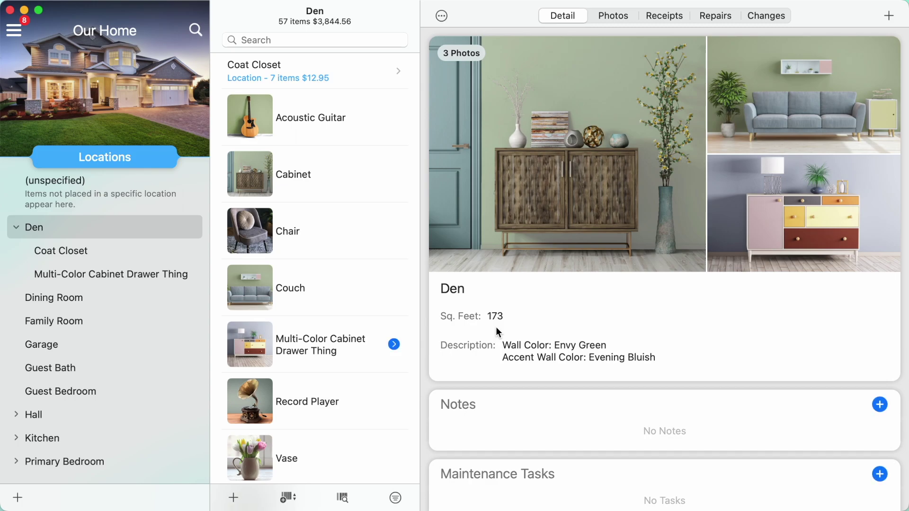